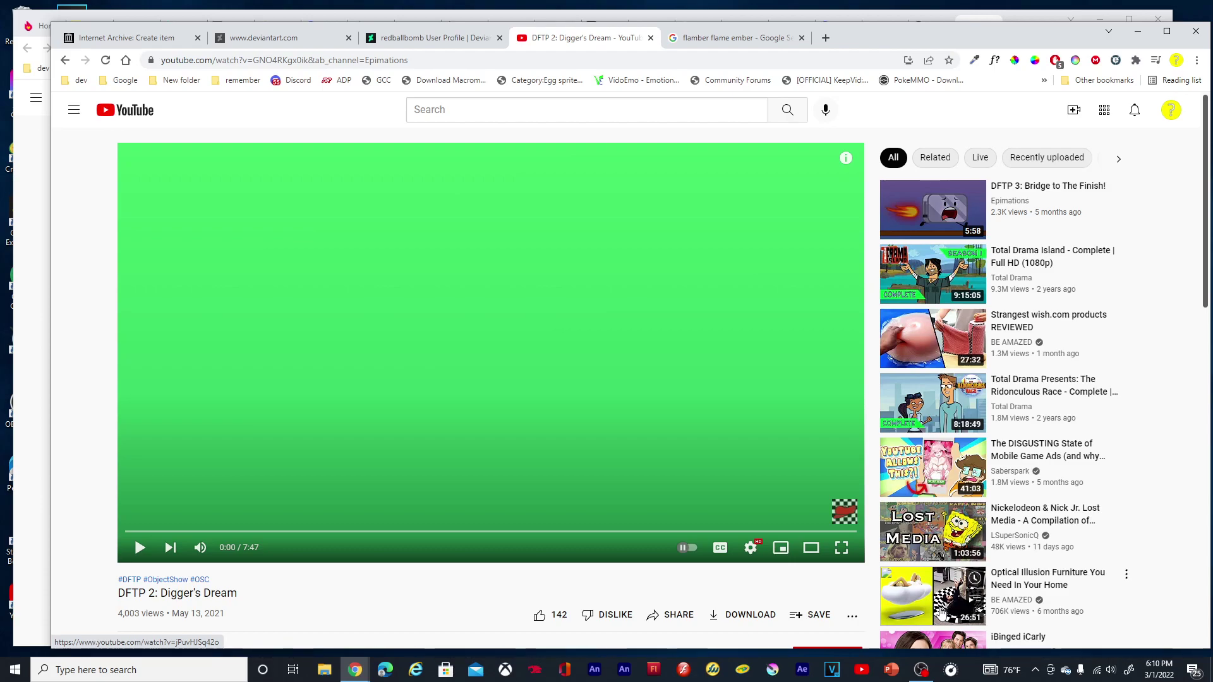
scroll(642, 456, down, 1)
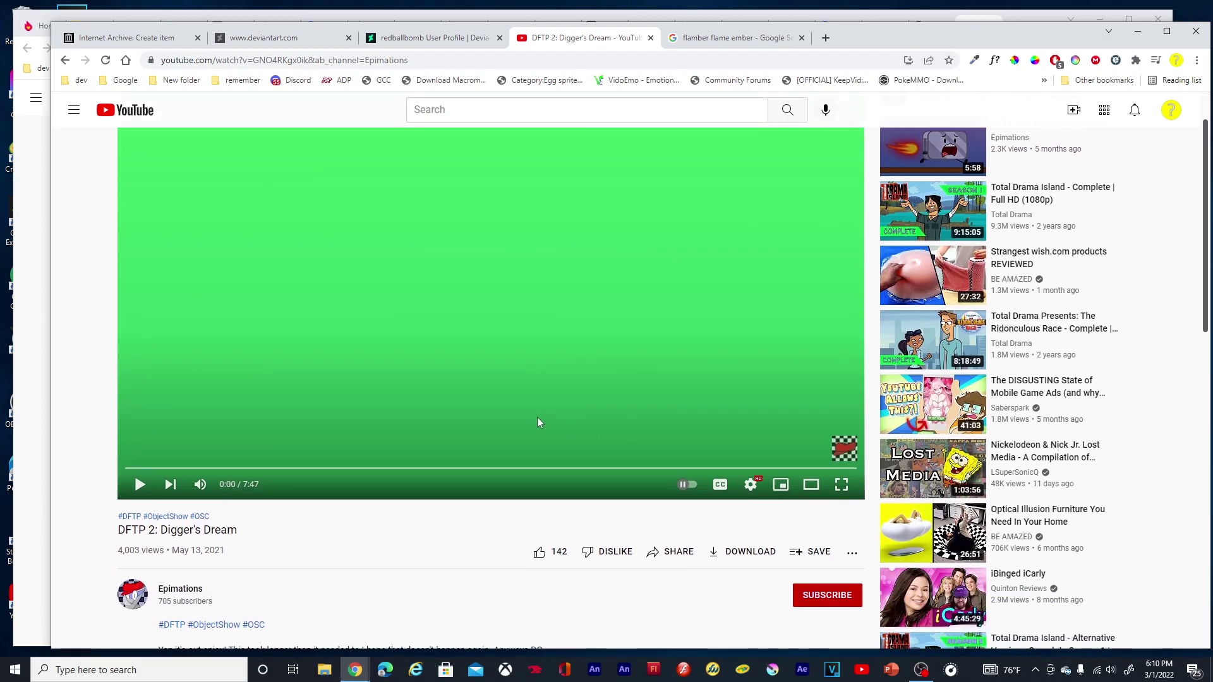
scroll(538, 417, up, 1)
Start DFTP 2: Digger's Dream, pausing briefly around 0:18 before resuming
click(550, 416)
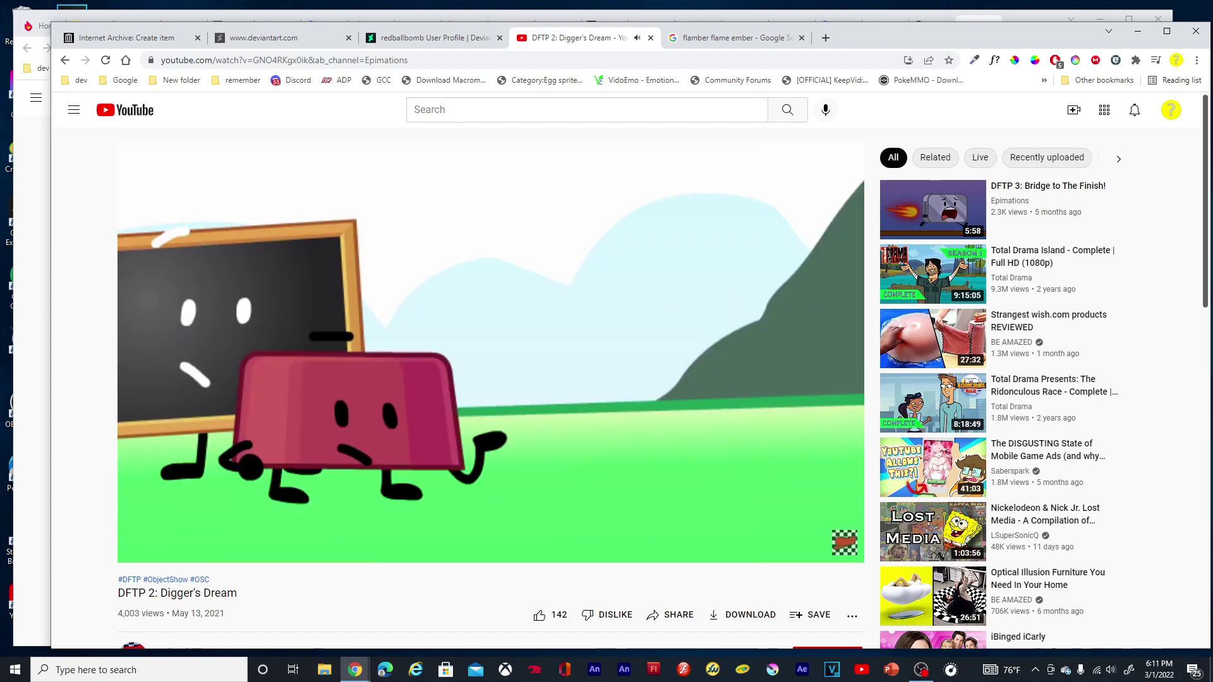
click(551, 412)
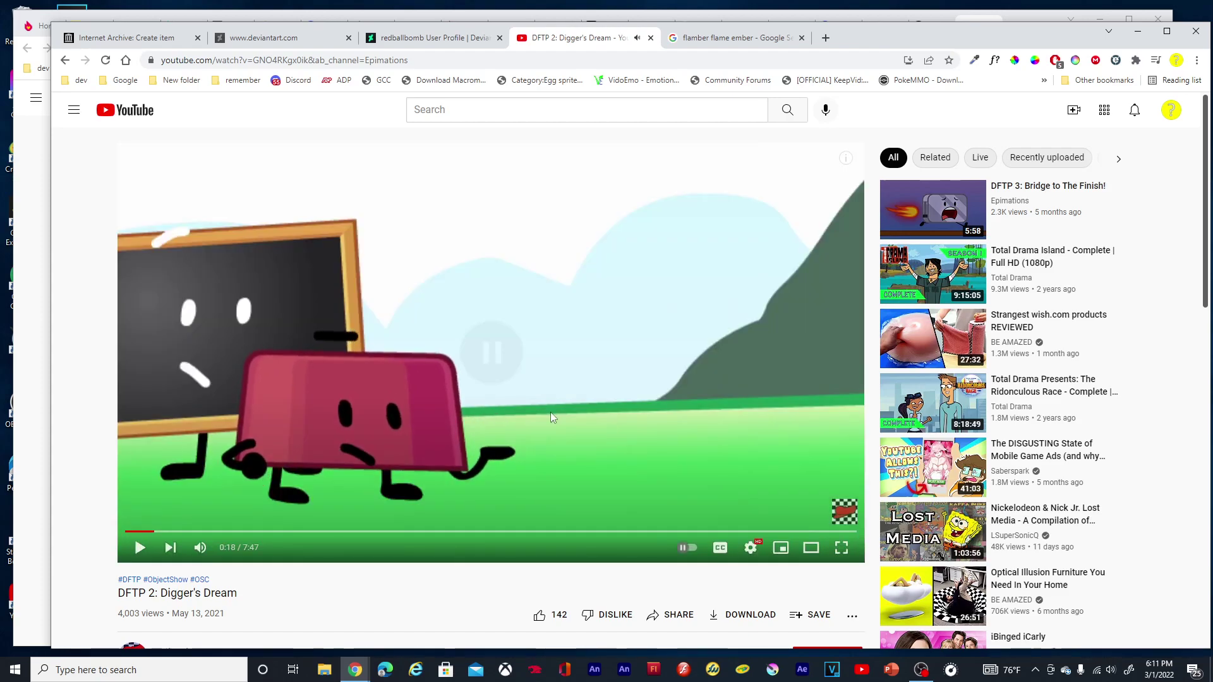
click(551, 412)
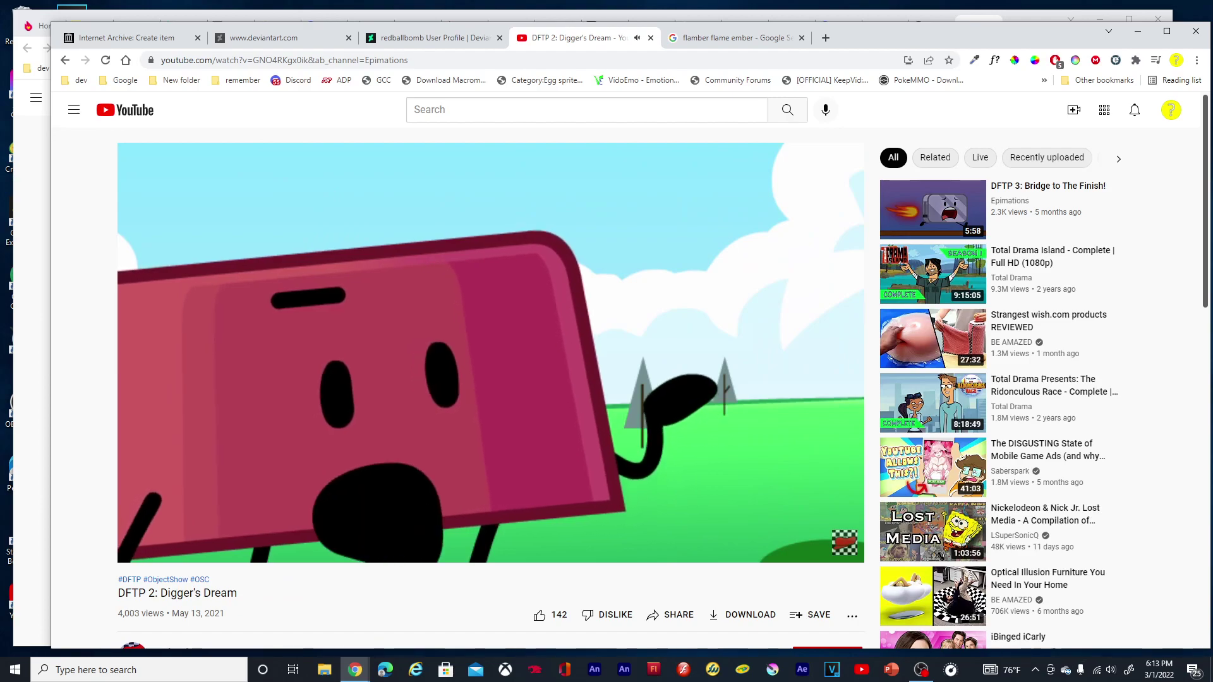
Pause the episode at 2:57 for a few seconds, then resume it
click(802, 487)
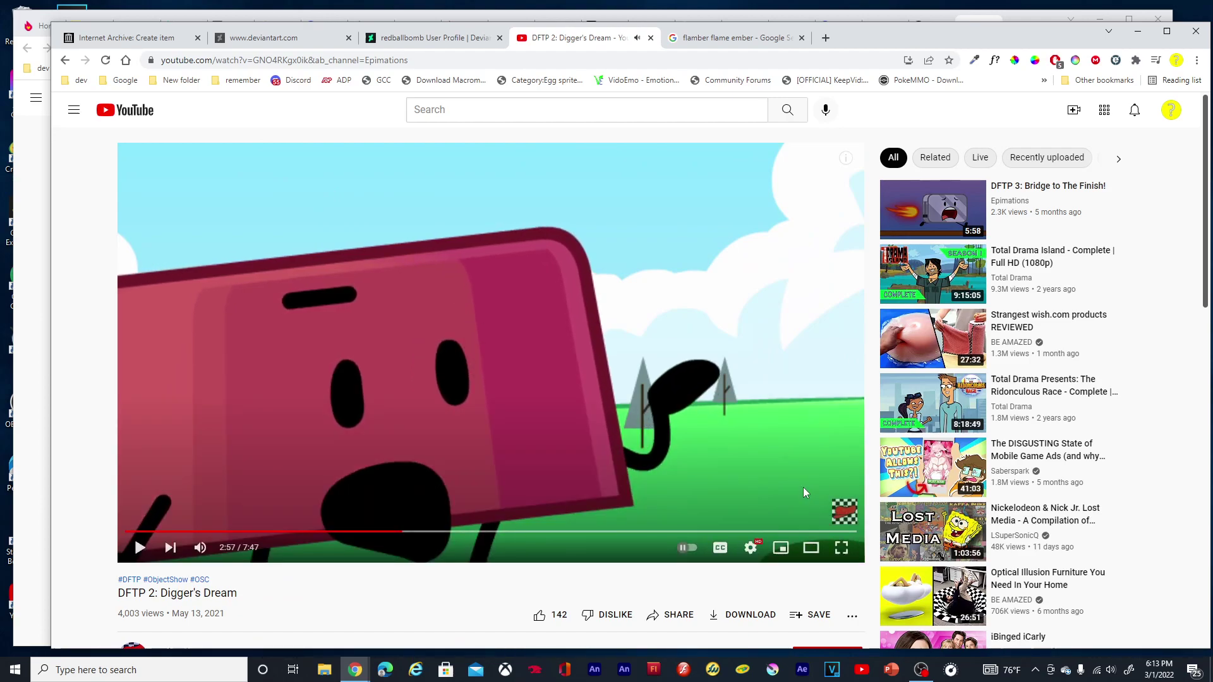
click(802, 487)
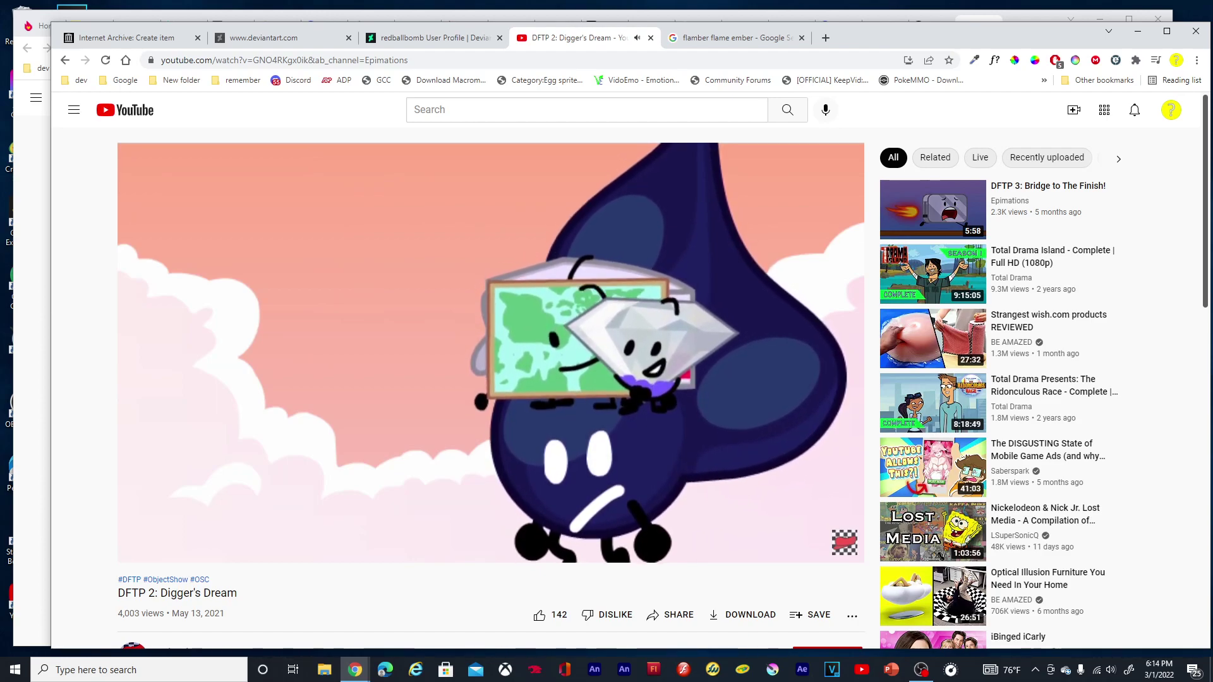
Pause at 3:56, then resume and watch to the DFTP 3 end screen
click(804, 488)
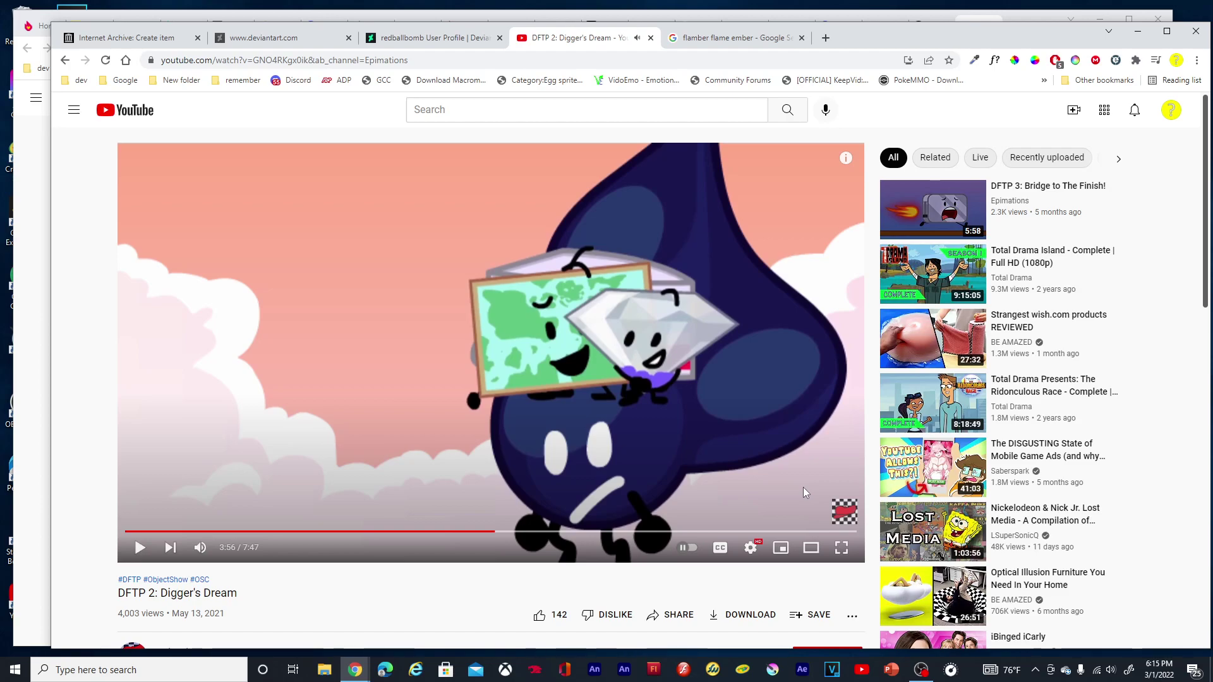
click(803, 487)
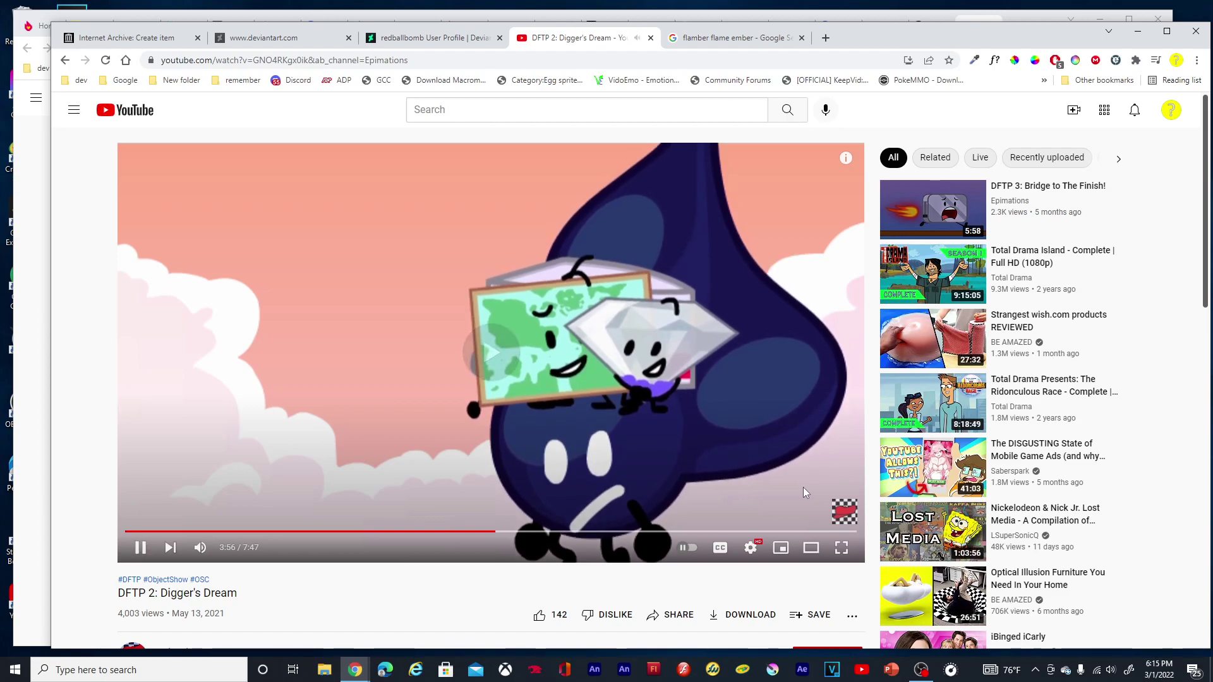